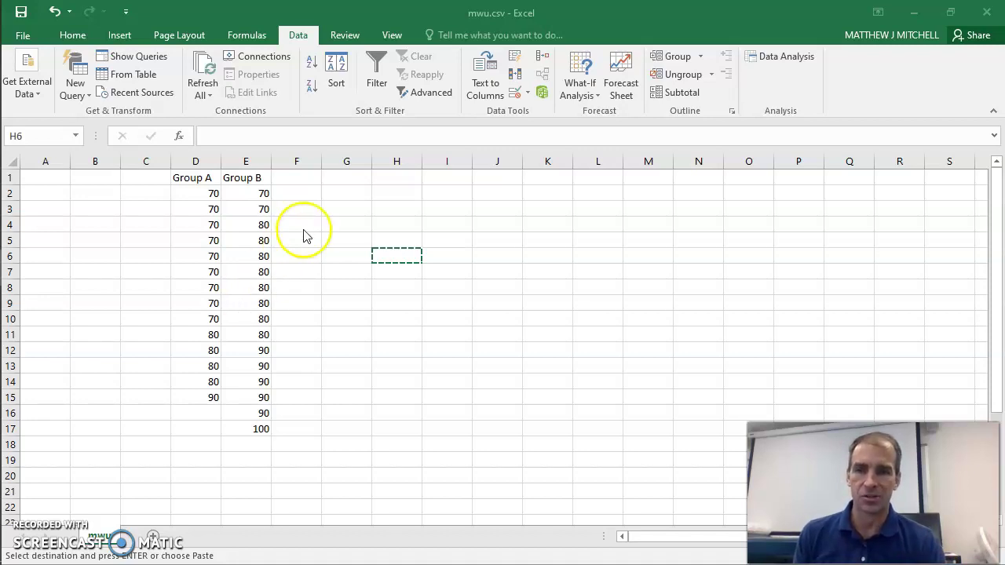
Enter the column headings 'Group' in A1 and 'Score' in B1.
key(ctrl+v)
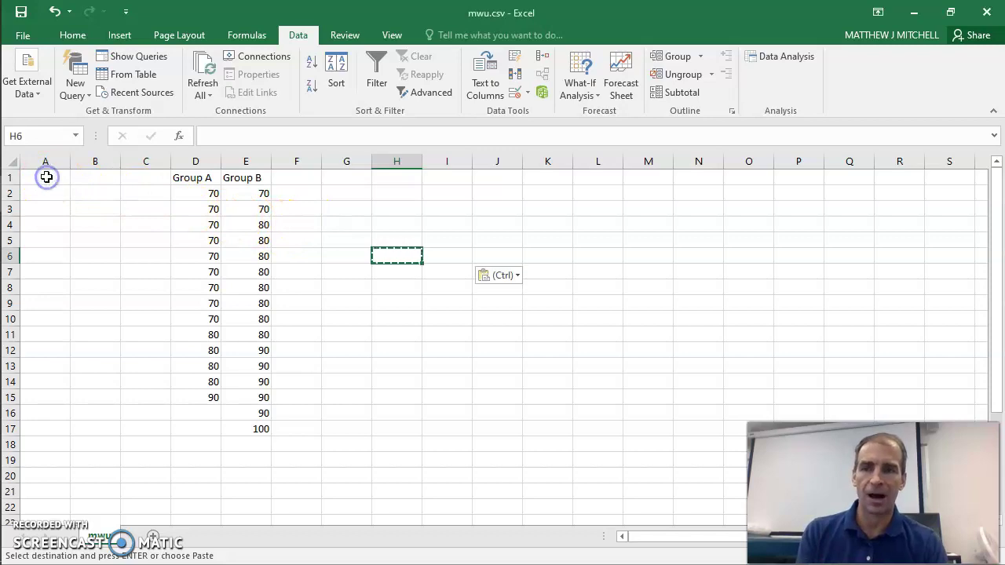
click(46, 178)
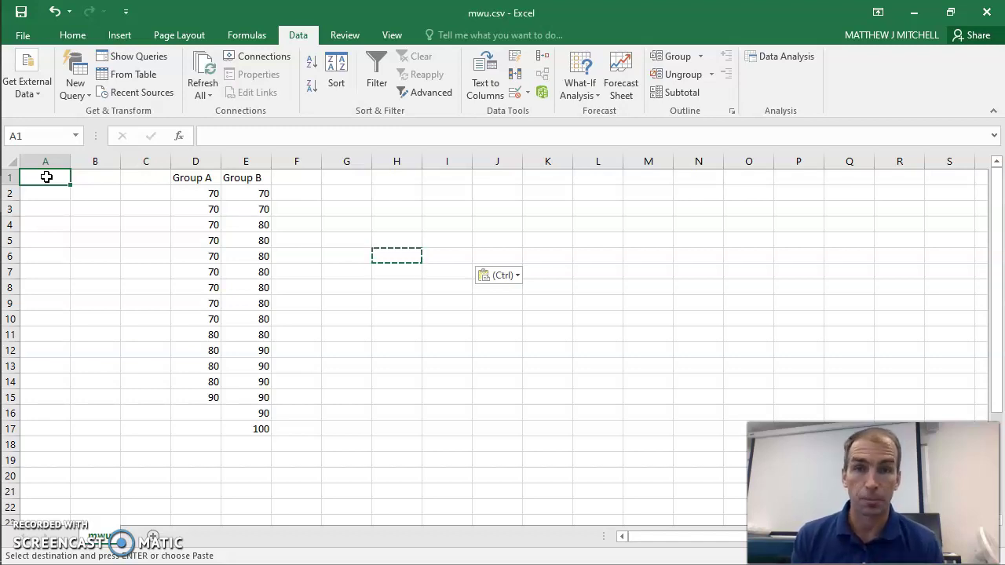
key(Escape)
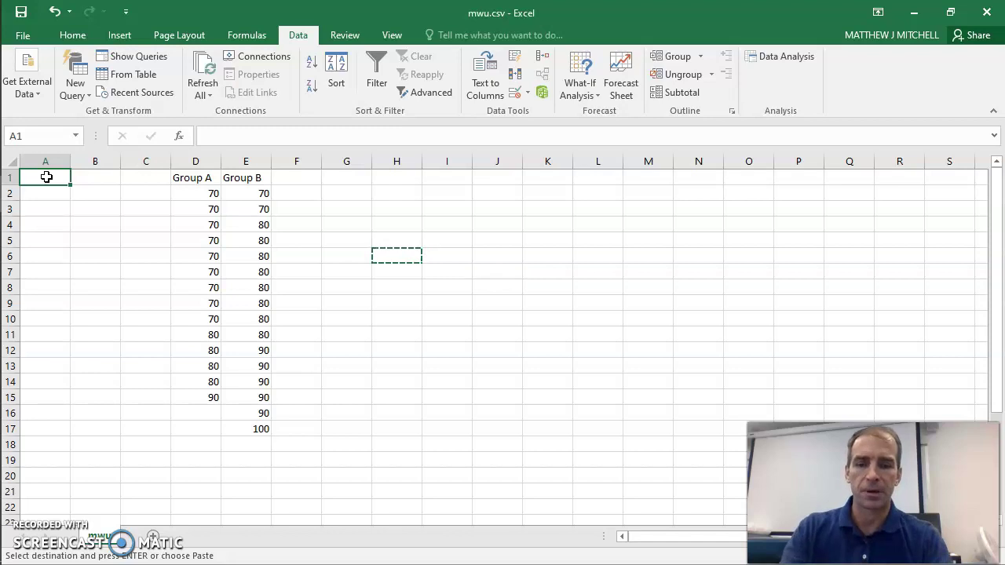
text(Group)
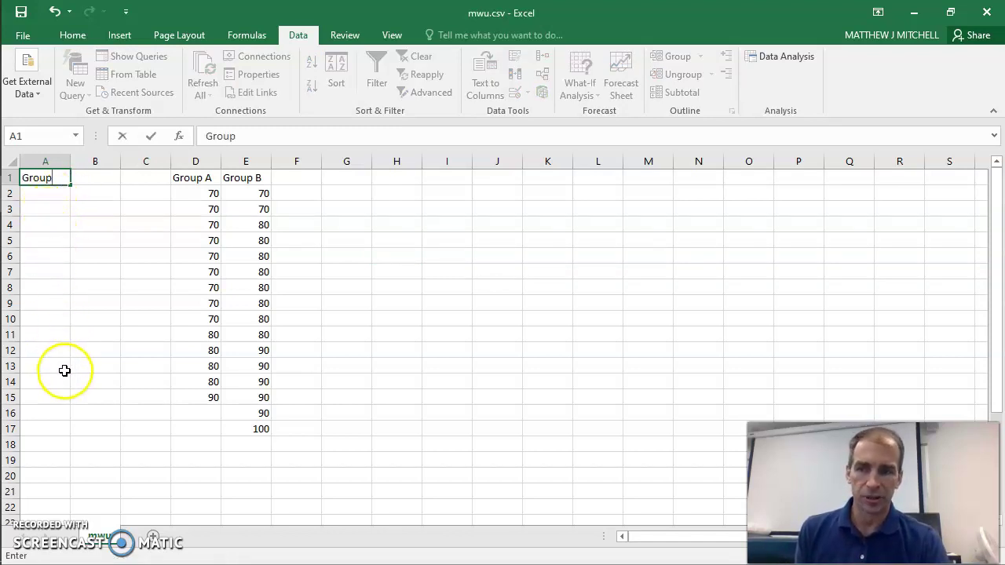
click(100, 178)
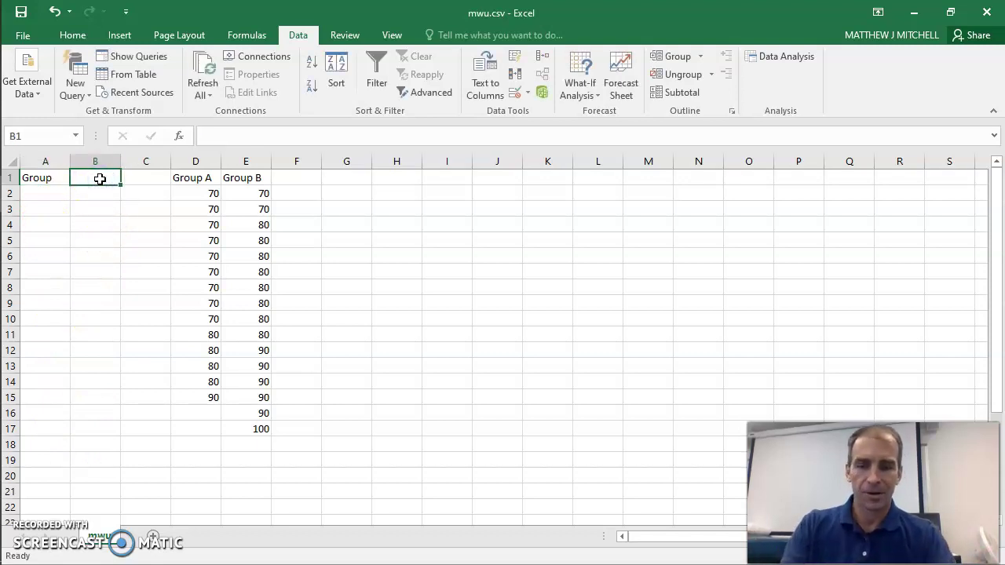
text(Score)
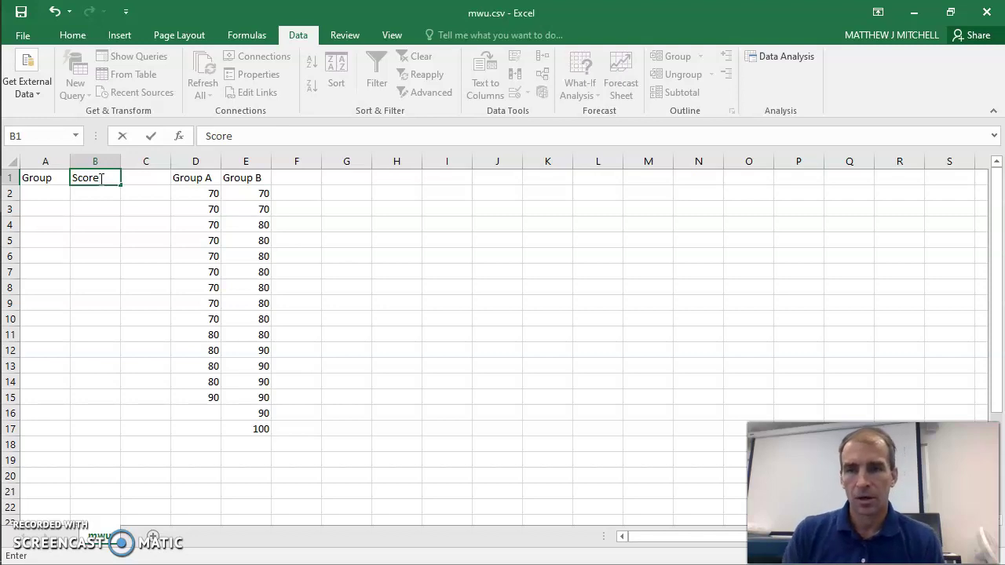
Copy the Group A scores from D2:D15 to B2 and the Group B scores from E2:E17 to B16.
drag(204, 191, 215, 396)
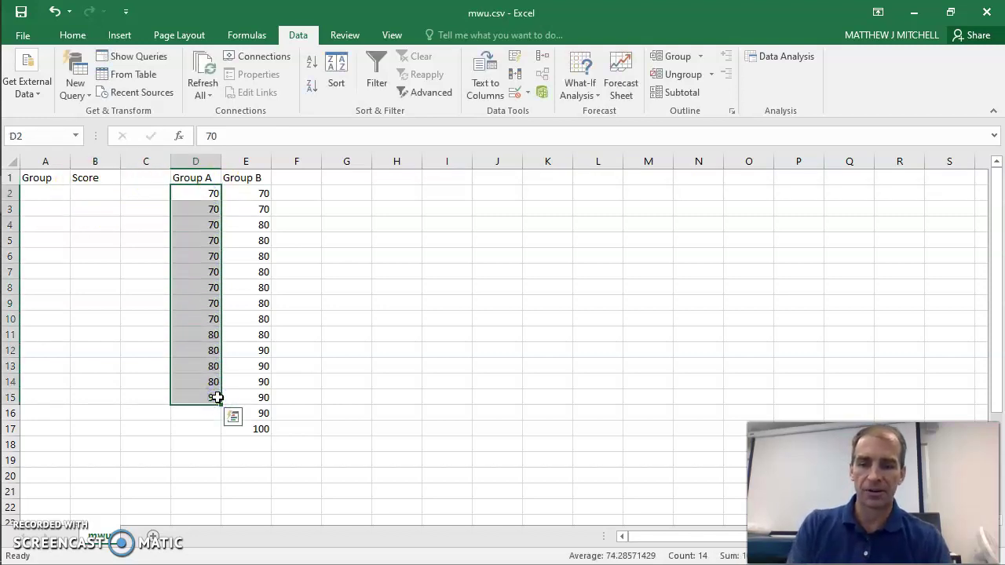
key(ctrl+c)
drag(95, 195, 96, 397)
key(ctrl+v)
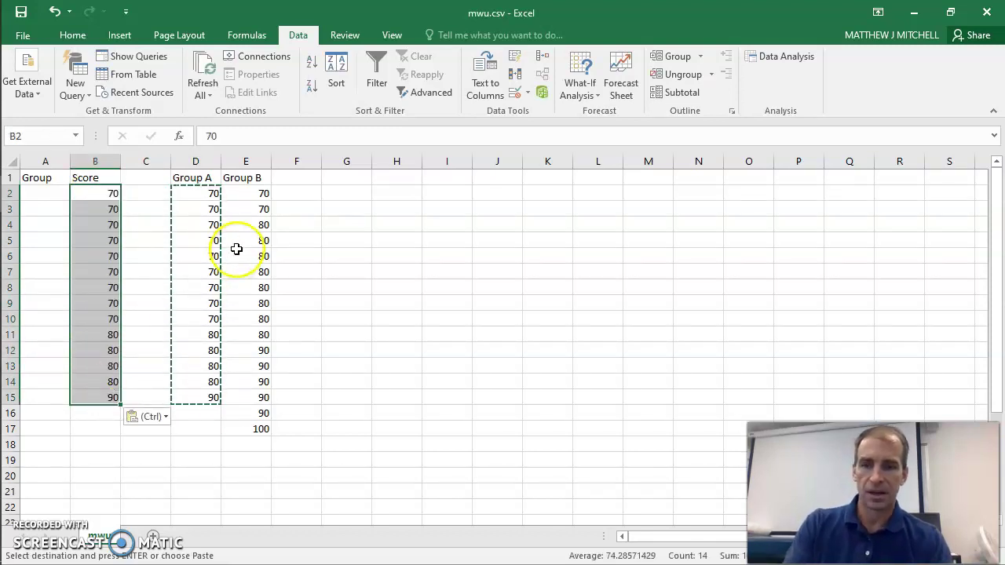
drag(252, 193, 241, 426)
key(ctrl+c)
click(110, 413)
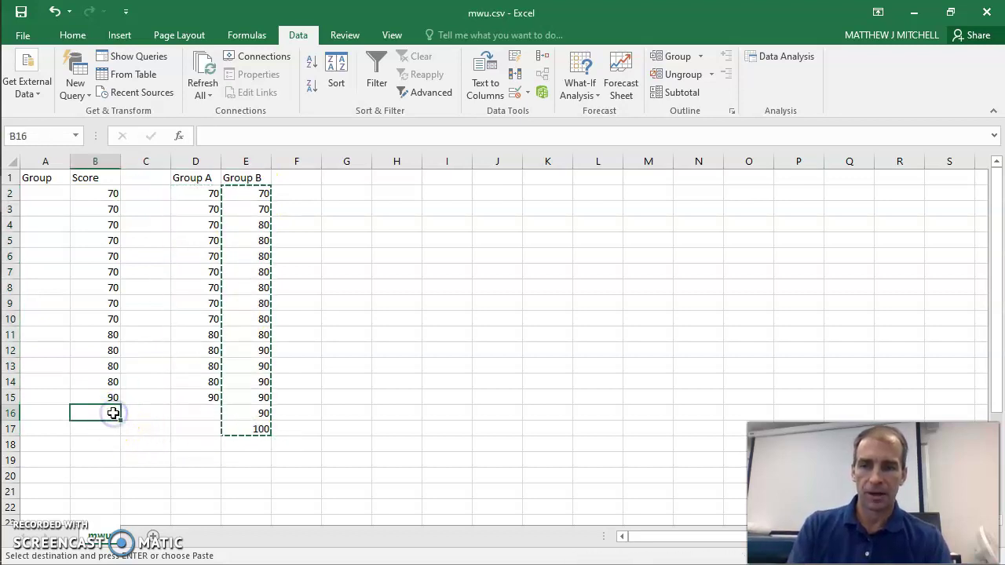
key(ctrl+v)
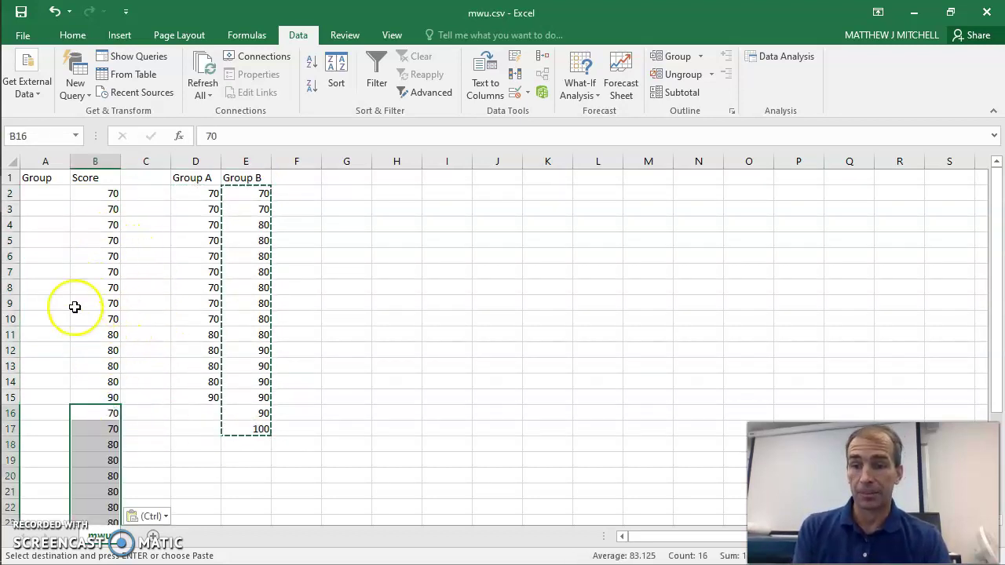
Label rows 2–15 as 'A' and rows 16–31 as 'B' in column A.
click(52, 195)
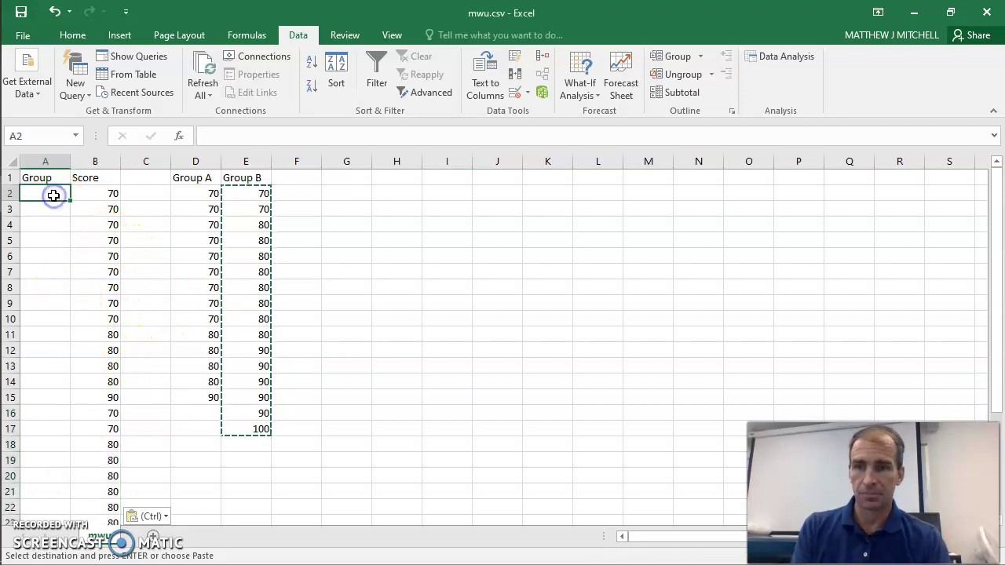
text(A)
drag(70, 201, 72, 404)
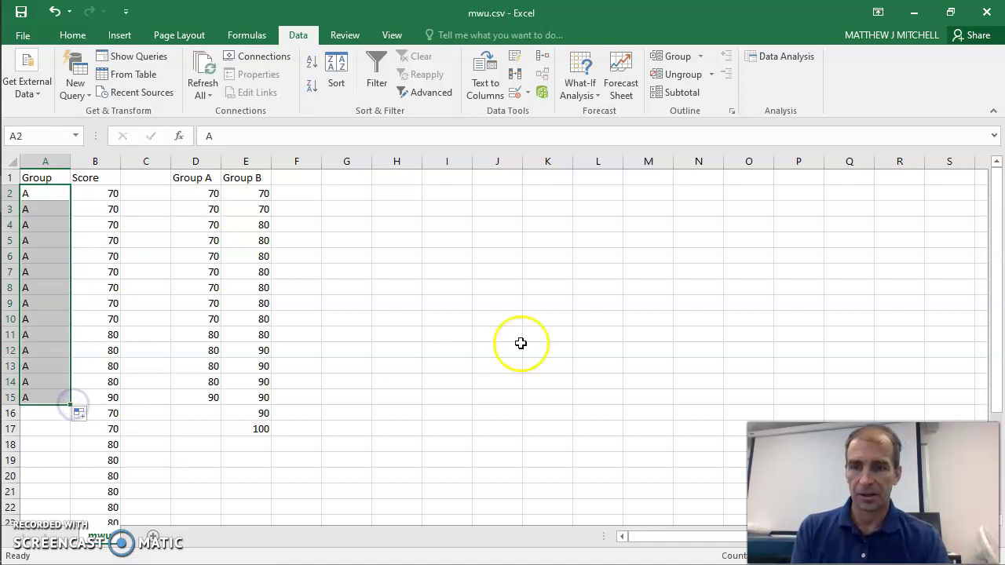
click(50, 413)
text(B)
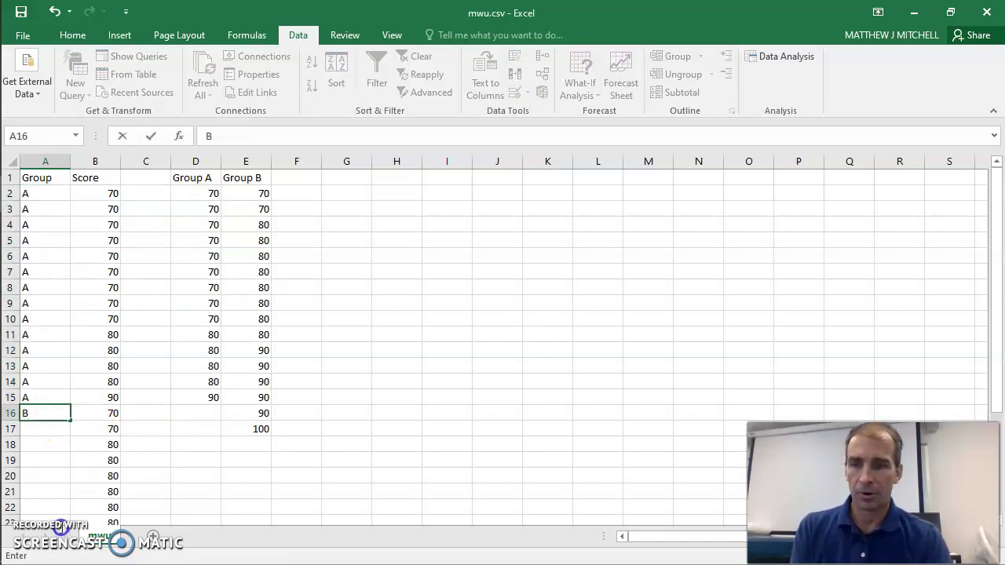
click(69, 421)
drag(68, 424, 62, 493)
click(177, 409)
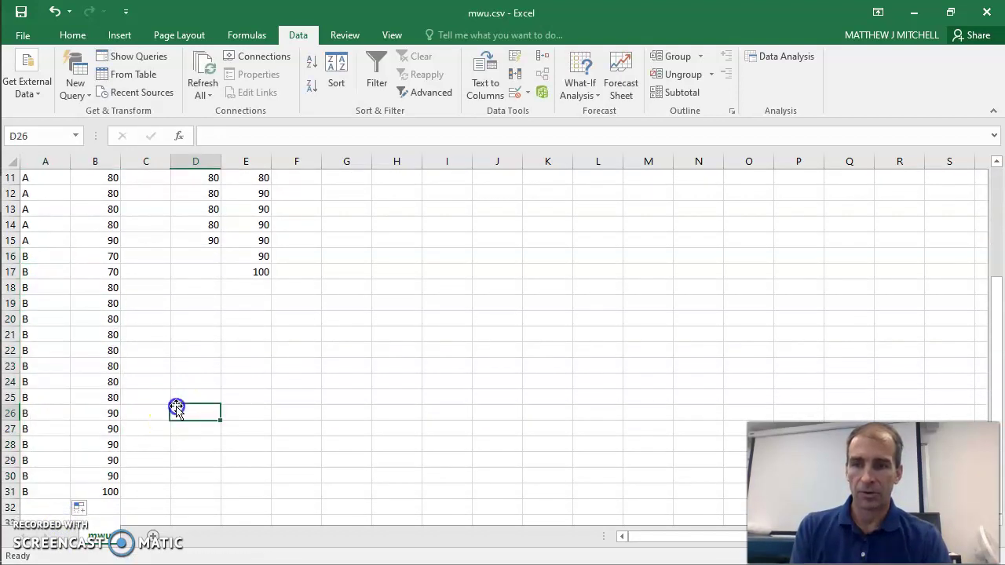
Clear the original Group A and Group B data in columns D and E.
scroll(994, 191, up, 4)
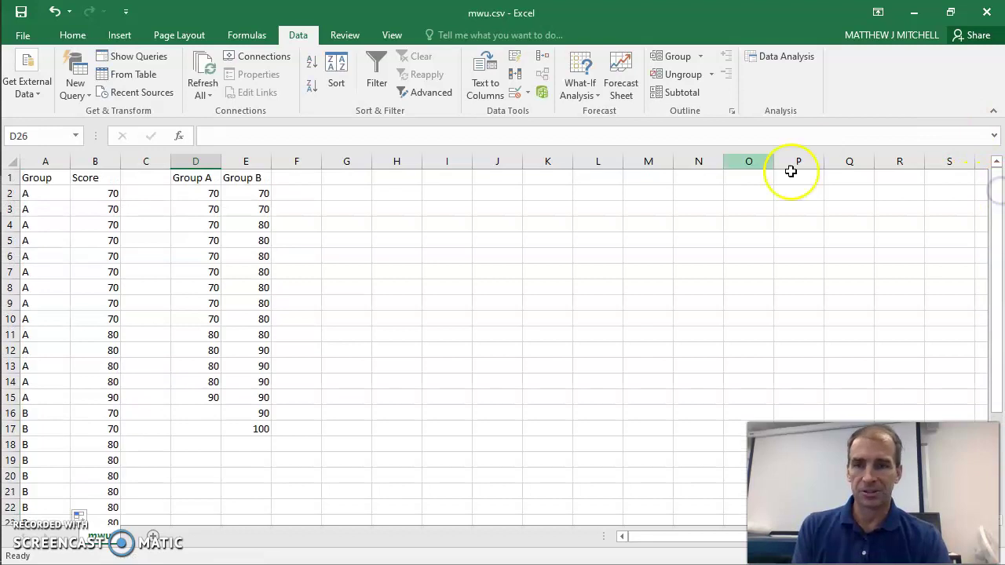
drag(189, 161, 246, 157)
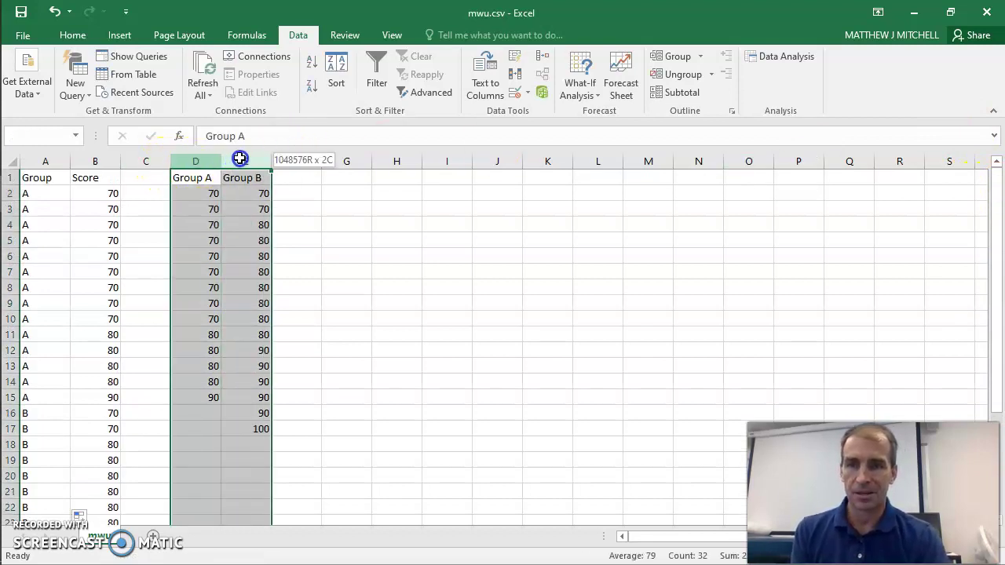
key(Delete)
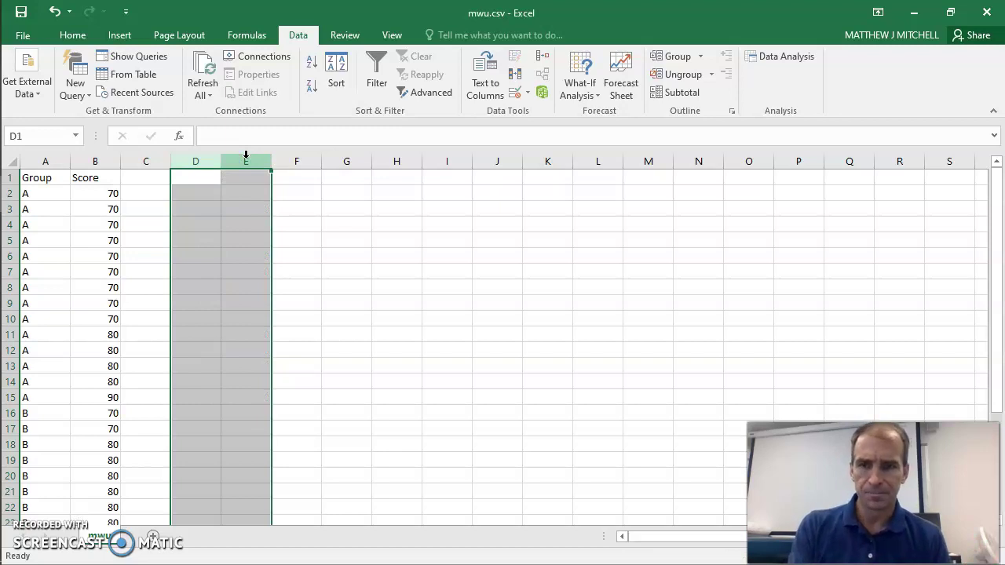
Save the sheet as mwu.csv on the Desktop in CSV format, replacing the existing file.
key(ctrl+s)
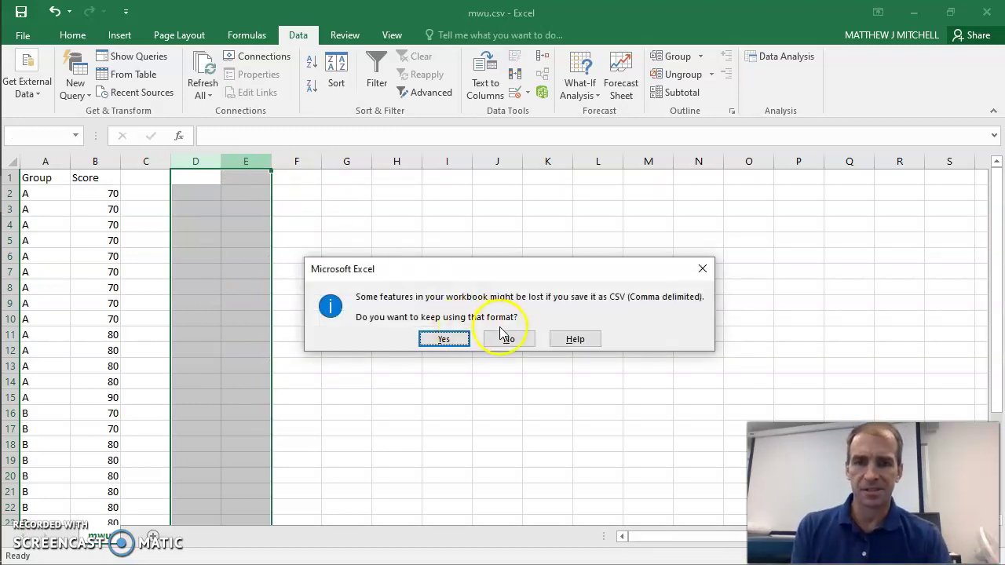
click(444, 339)
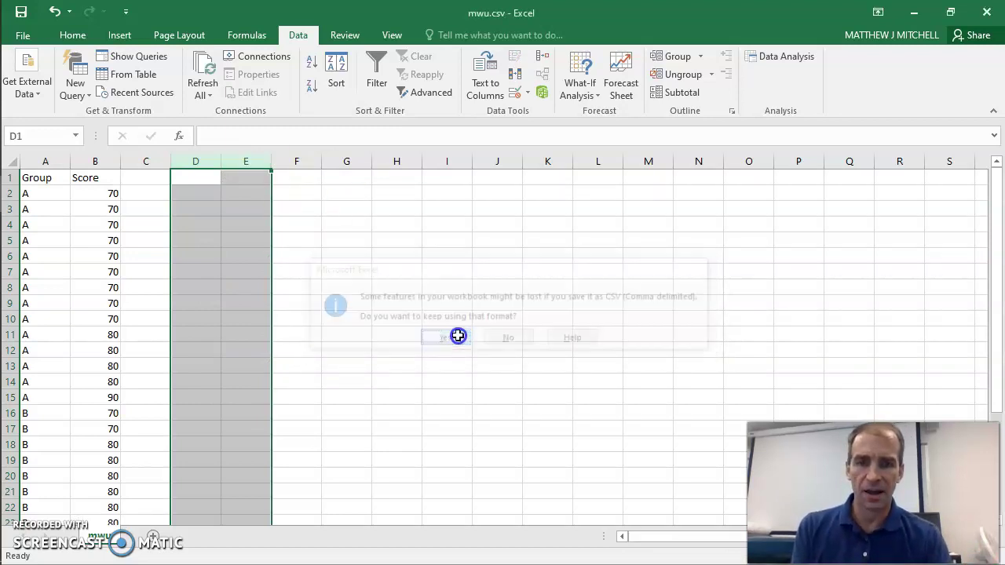
click(20, 36)
click(52, 193)
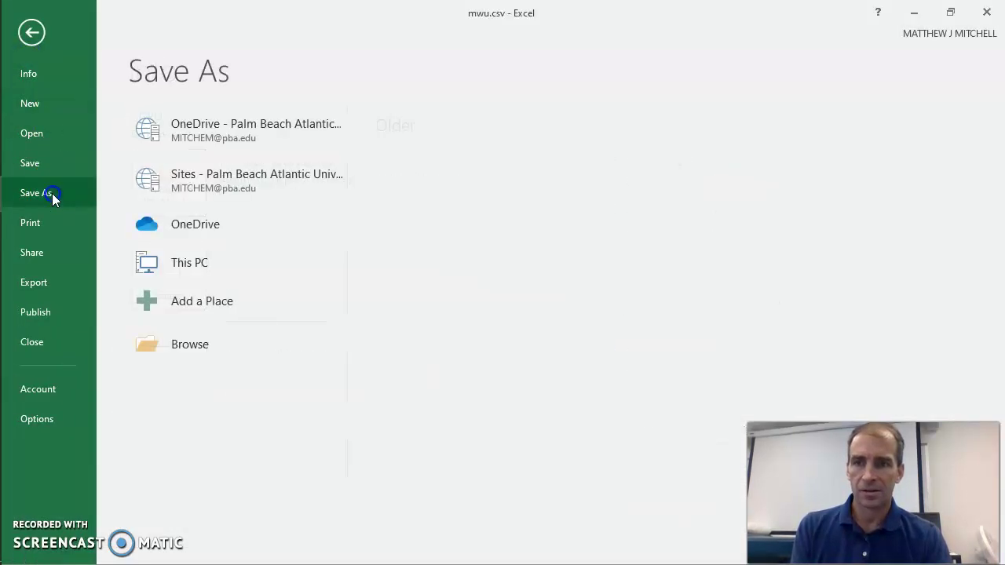
click(444, 152)
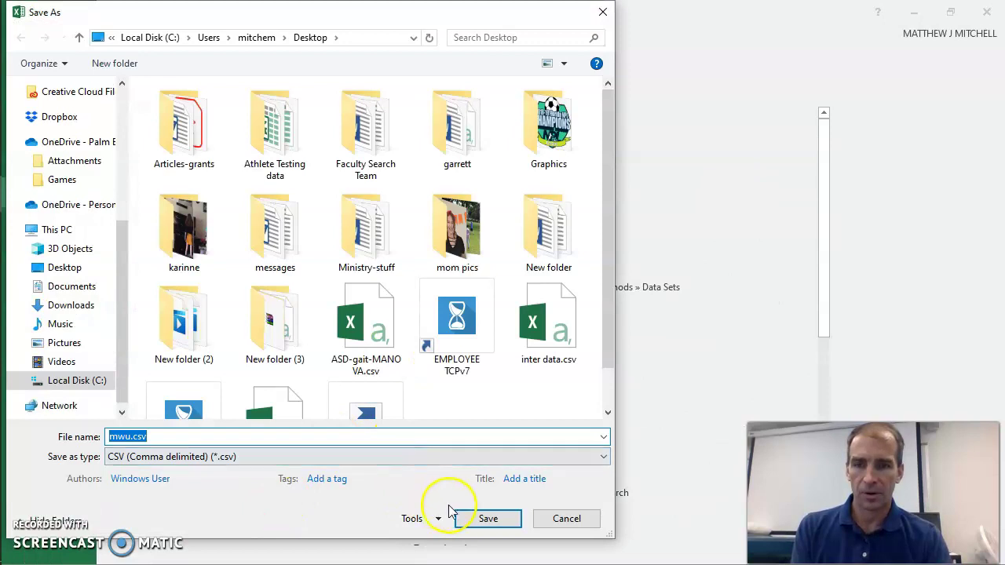
click(473, 518)
click(540, 291)
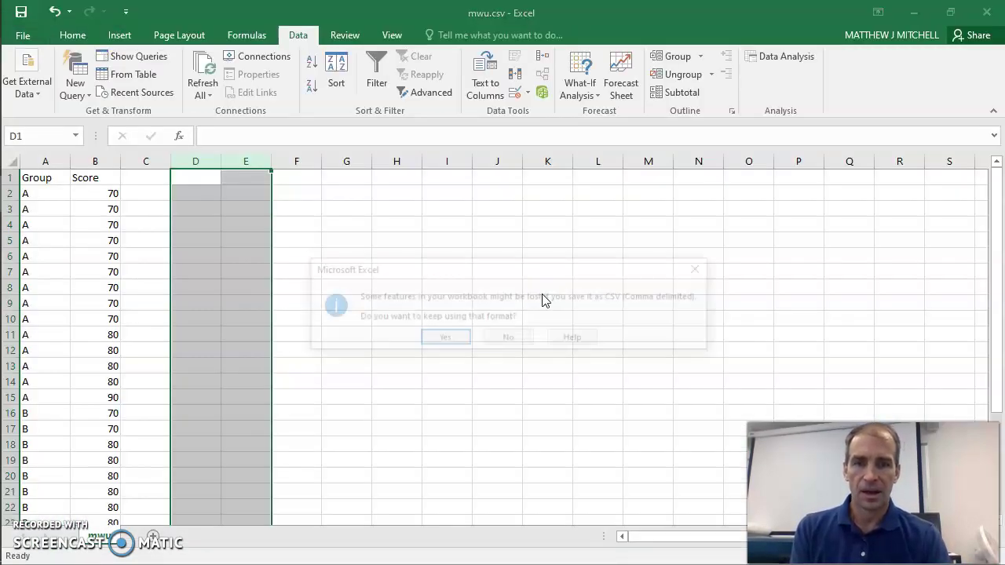
click(448, 342)
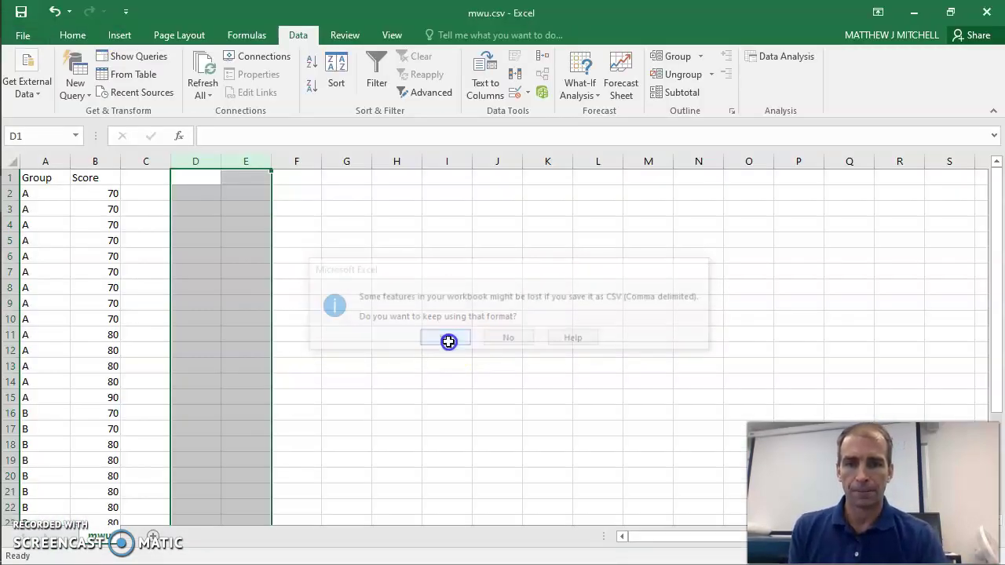
Close the older mwu JASP window and switch to the remaining JASP window.
mouse_move(8, 271)
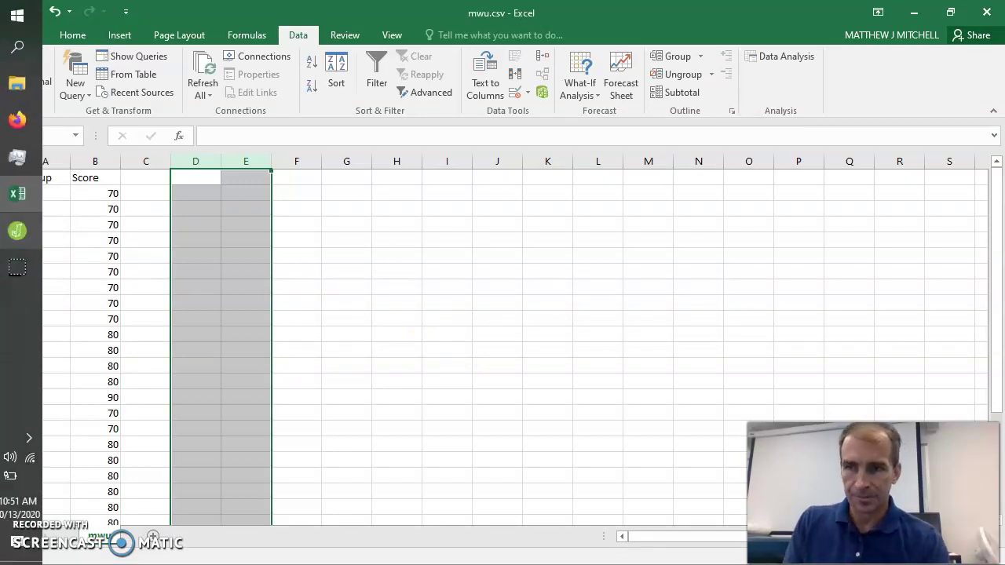
click(18, 229)
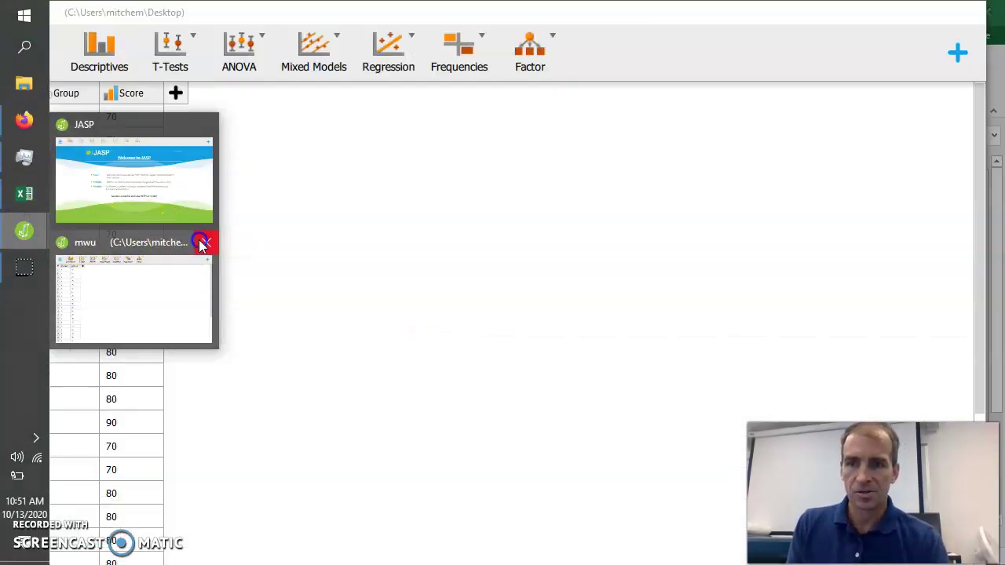
click(204, 241)
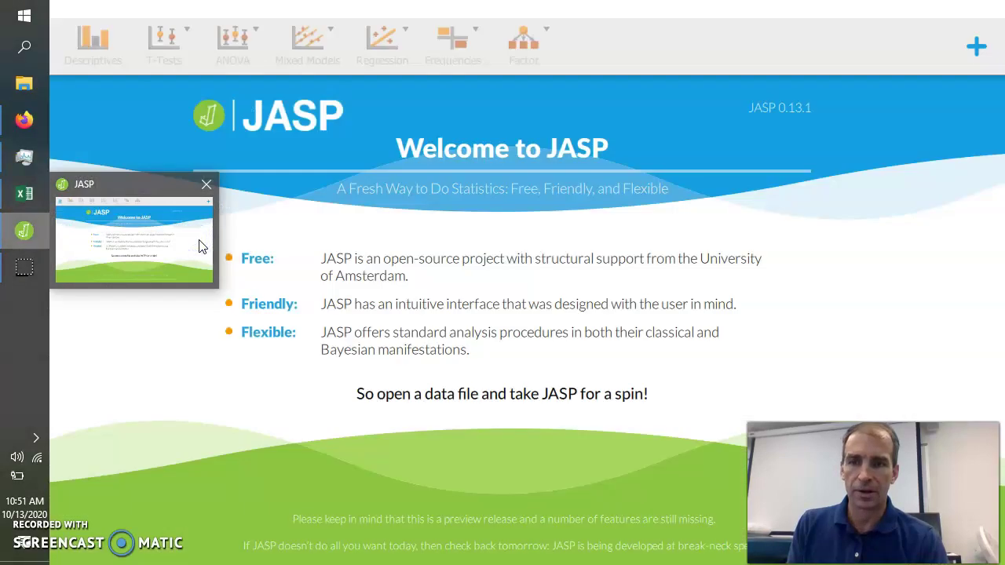
click(201, 247)
Open mwu.csv from JASP's Recent Files list.
click(28, 49)
click(43, 97)
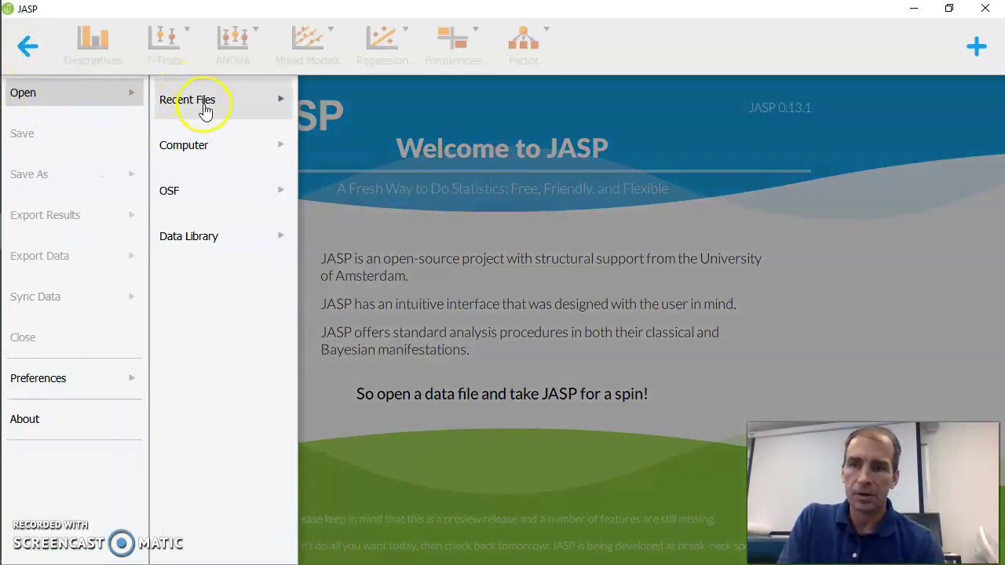
click(205, 108)
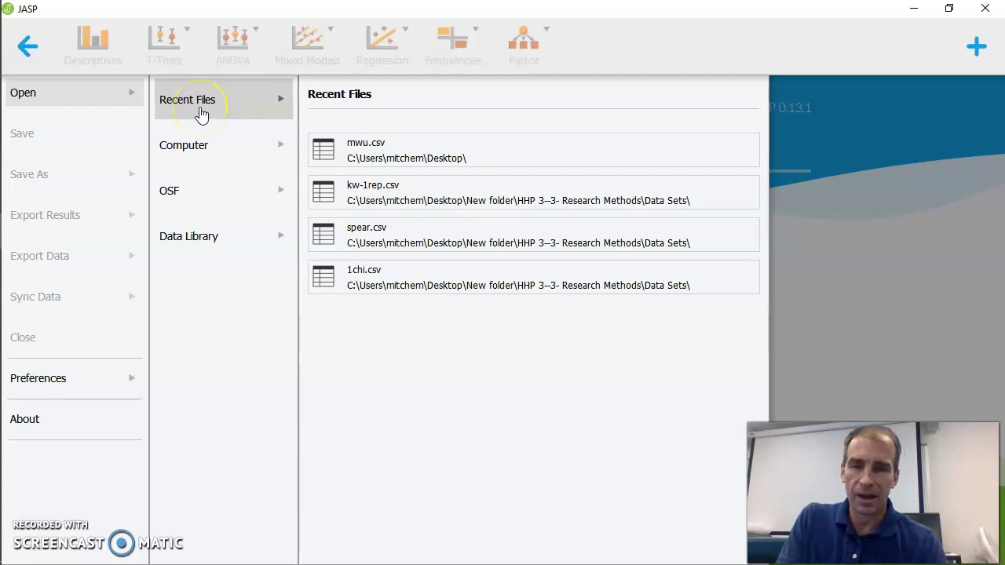
click(200, 146)
click(201, 106)
click(202, 147)
click(209, 118)
click(228, 146)
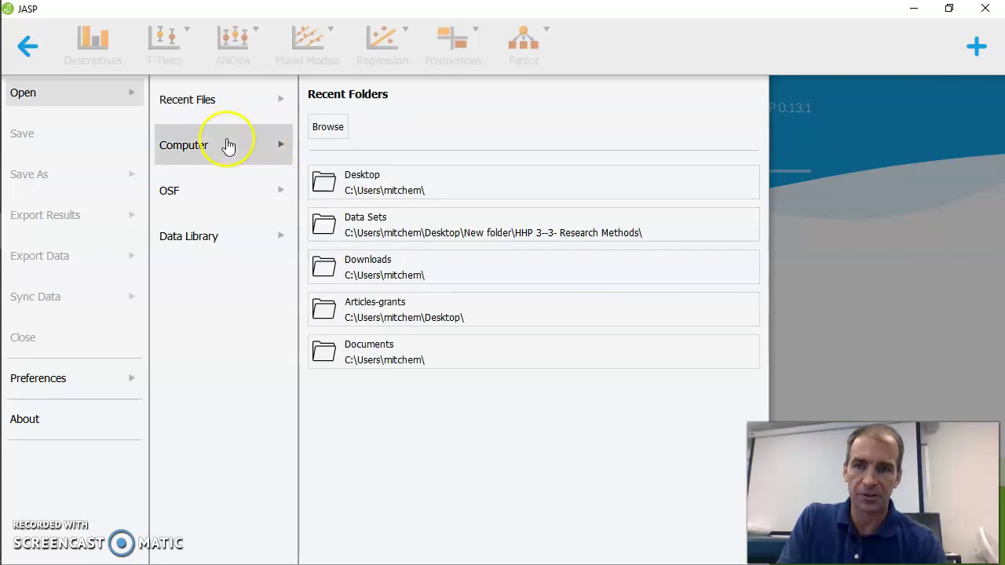
click(236, 115)
click(361, 154)
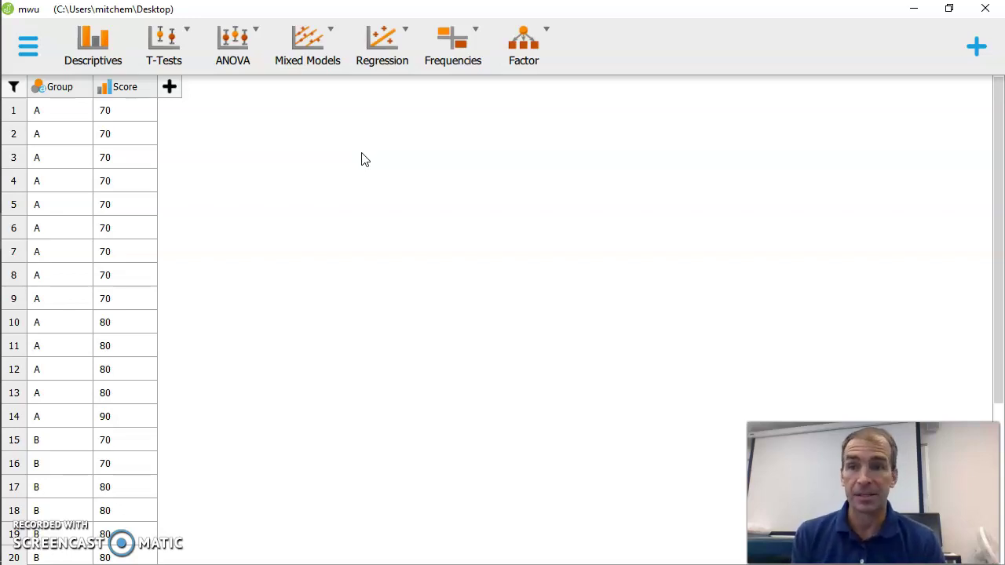
Run an Independent Samples T-Test with Group as grouping variable and Score as the test variable.
click(189, 52)
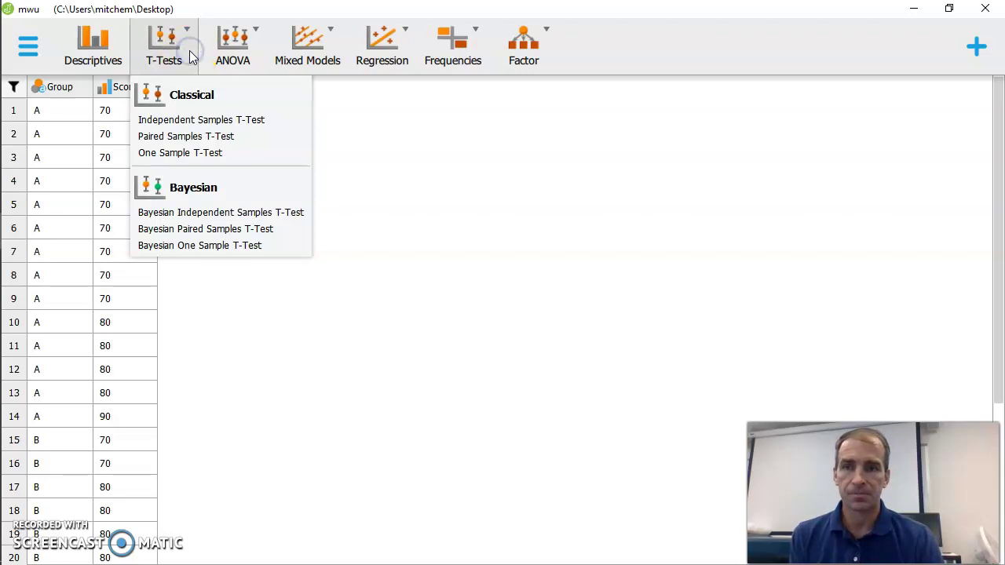
click(214, 122)
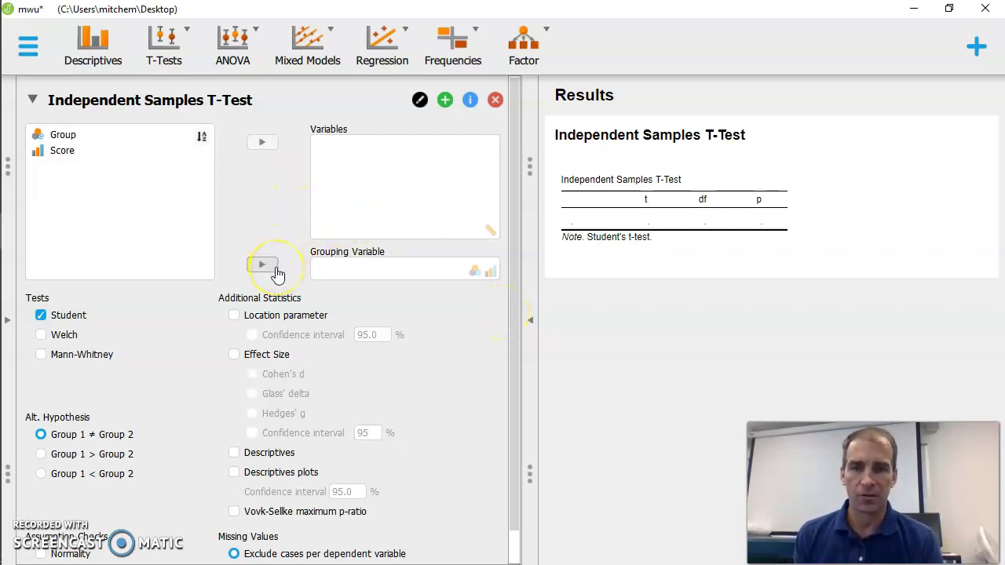
click(63, 135)
click(263, 264)
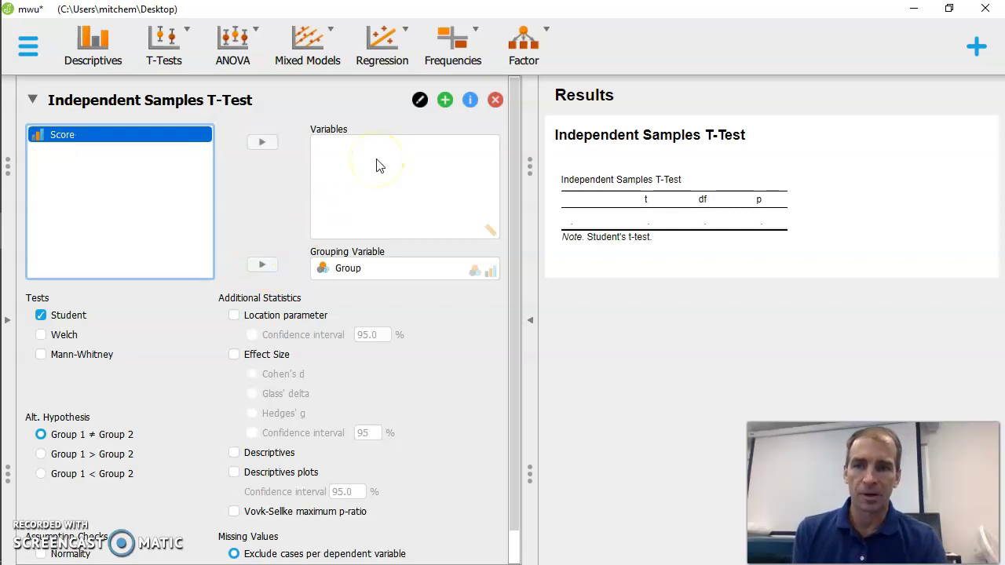
click(150, 139)
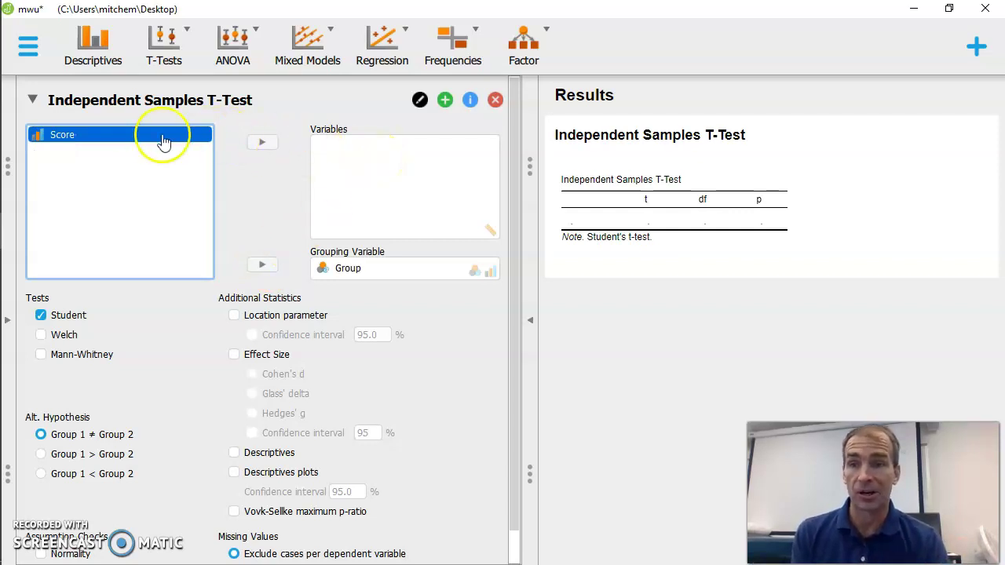
click(261, 142)
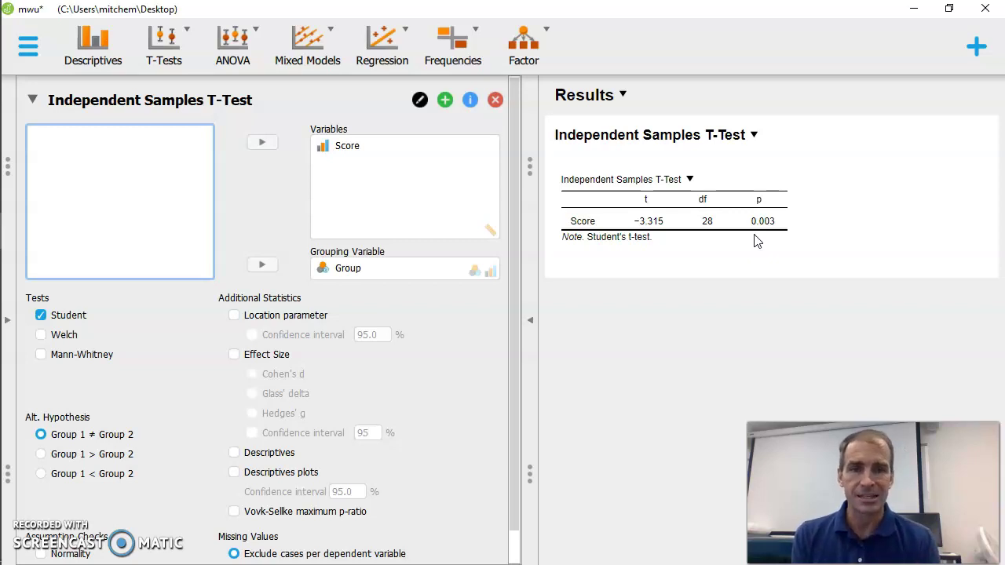
Add the Mann-Whitney test, giving a statistic of 45.500 and p = 0.003.
click(781, 237)
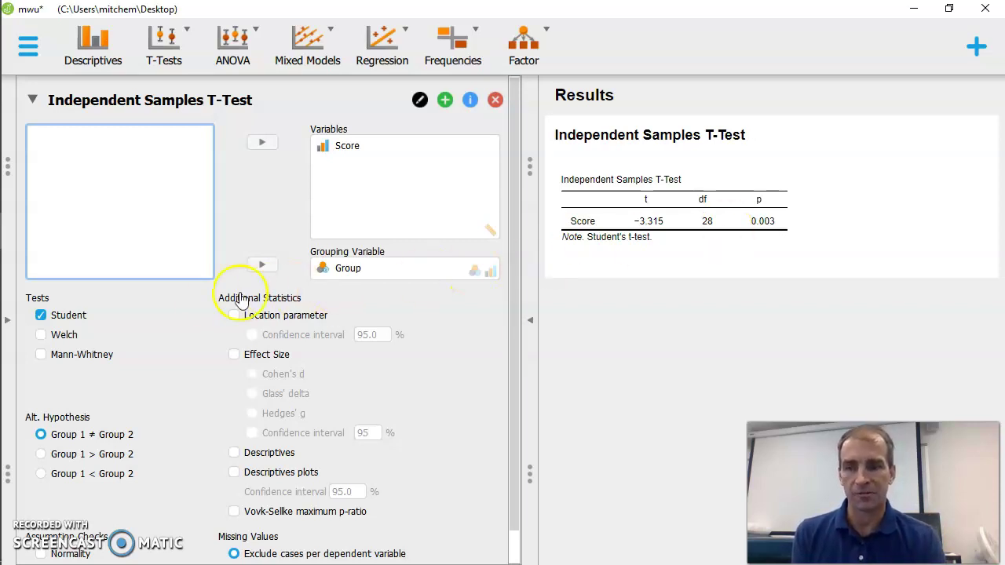
click(41, 357)
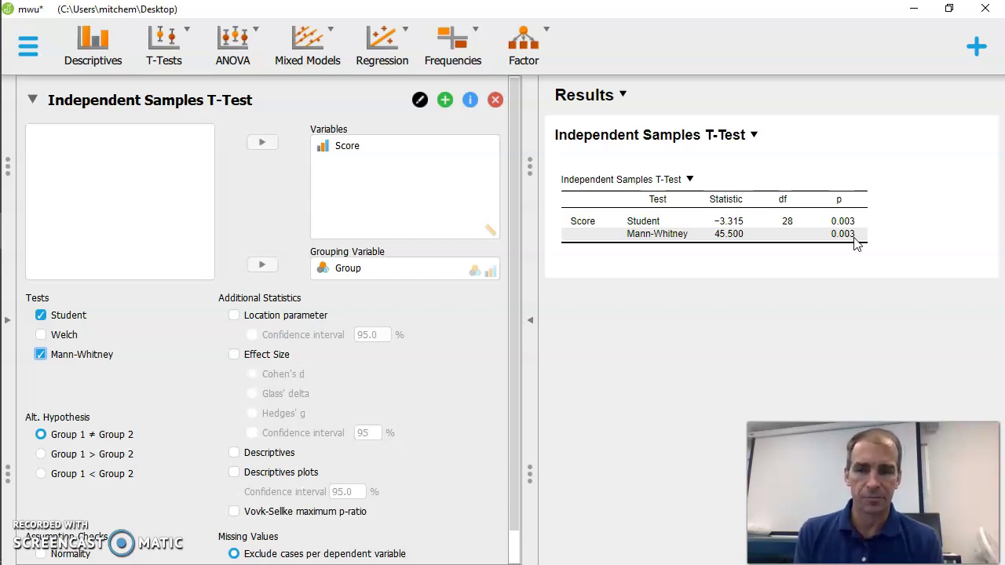
Add Cohen's d effect size and a descriptives plot of Score by Group.
click(234, 355)
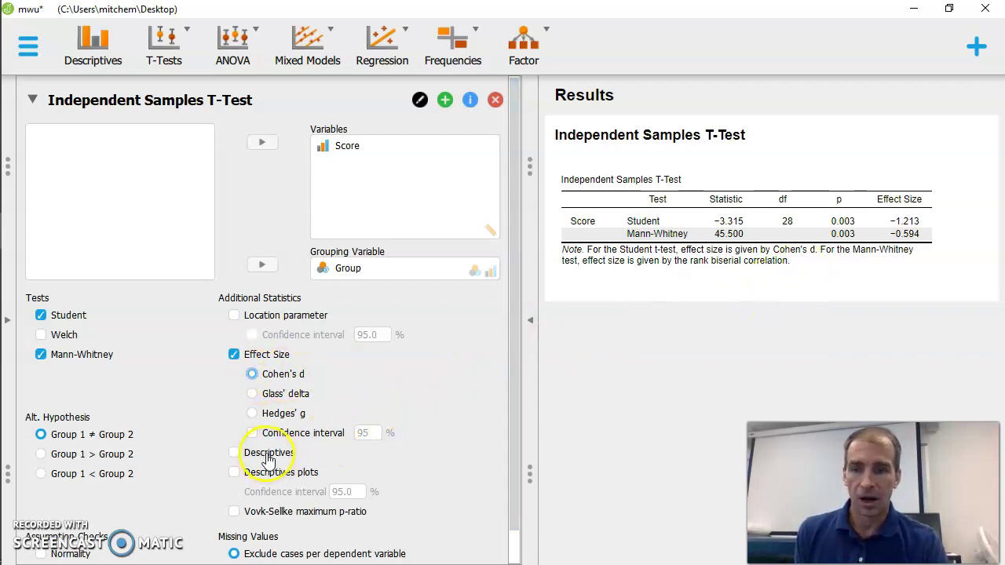
click(255, 477)
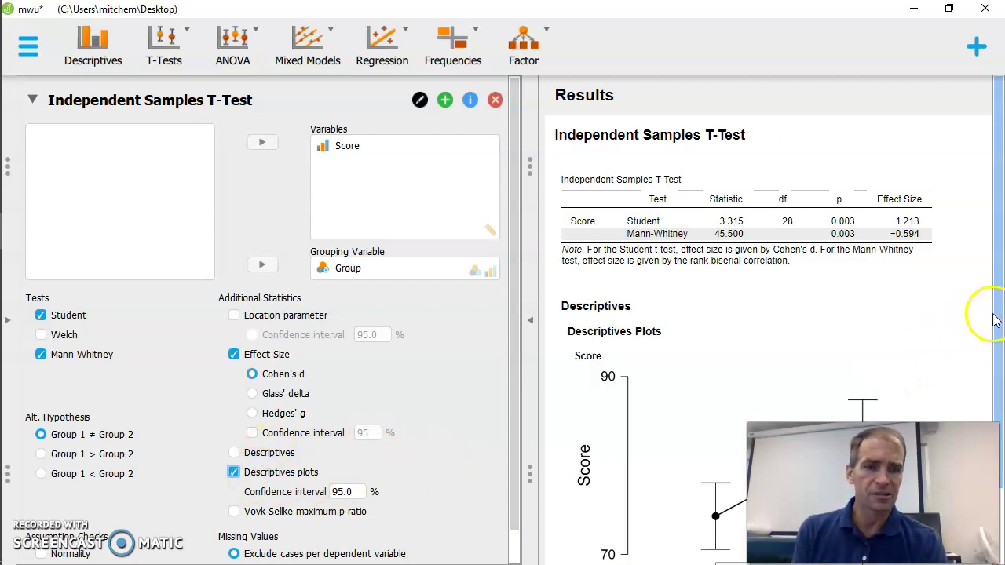
drag(994, 319, 994, 395)
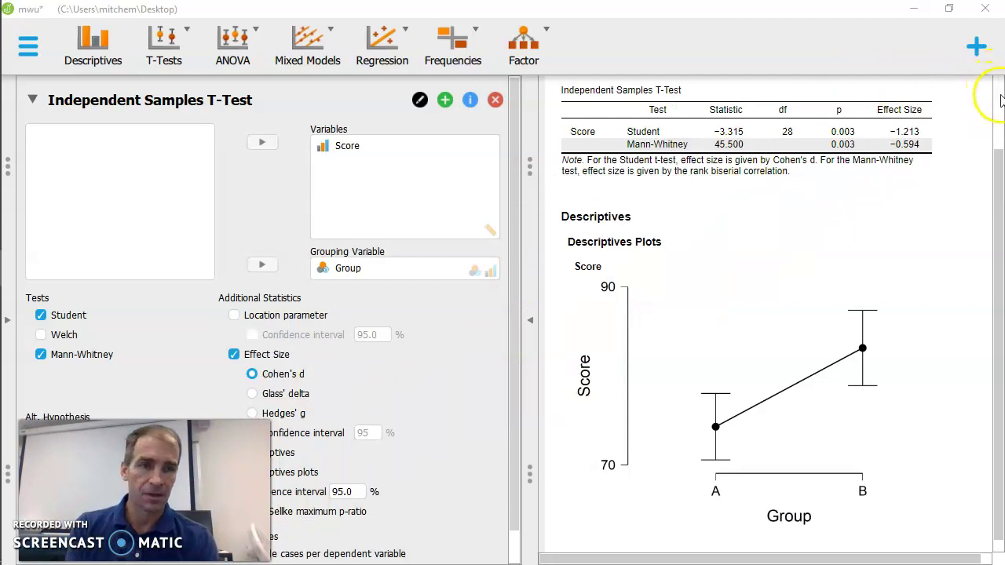
scroll(990, 95, up, 2)
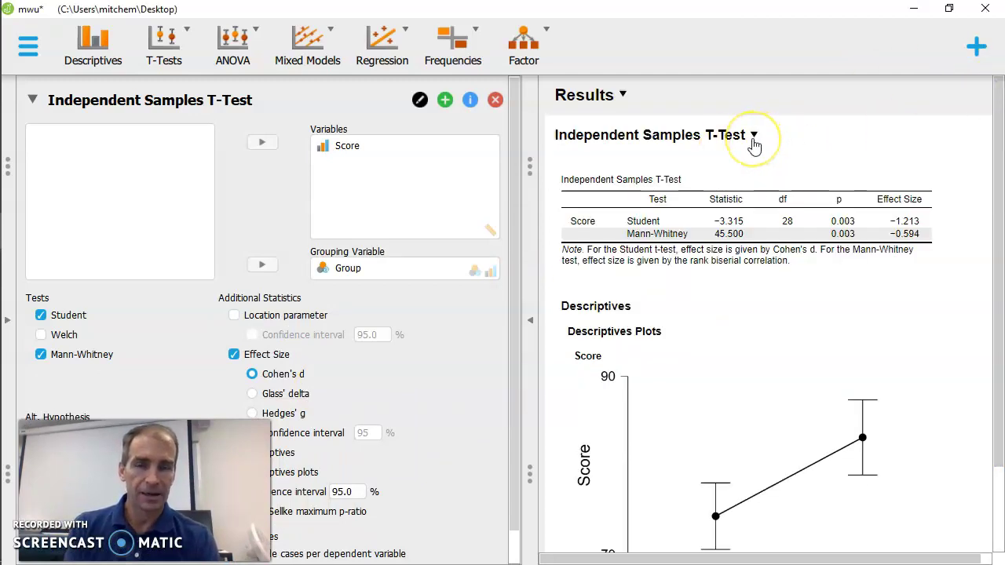
click(753, 138)
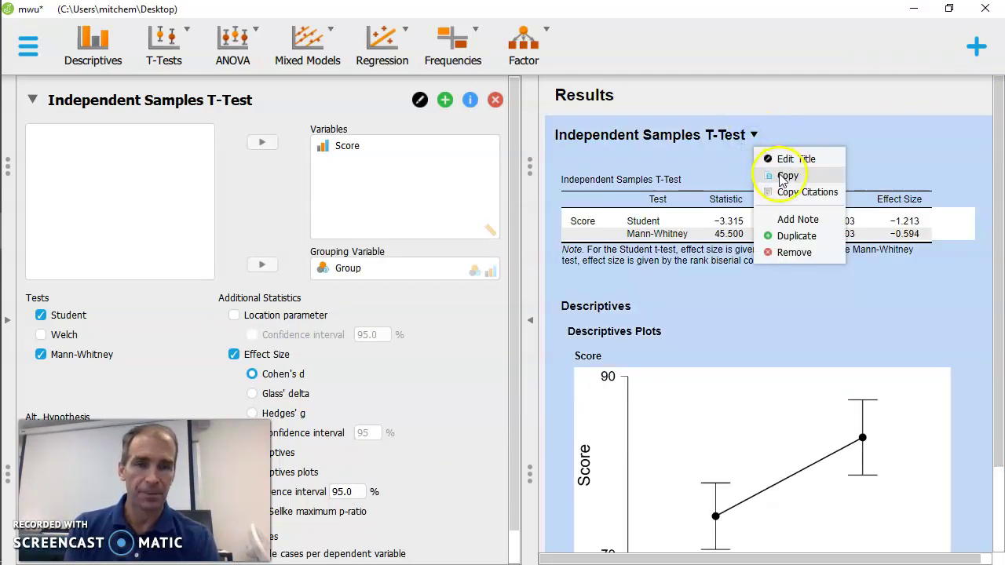
click(778, 107)
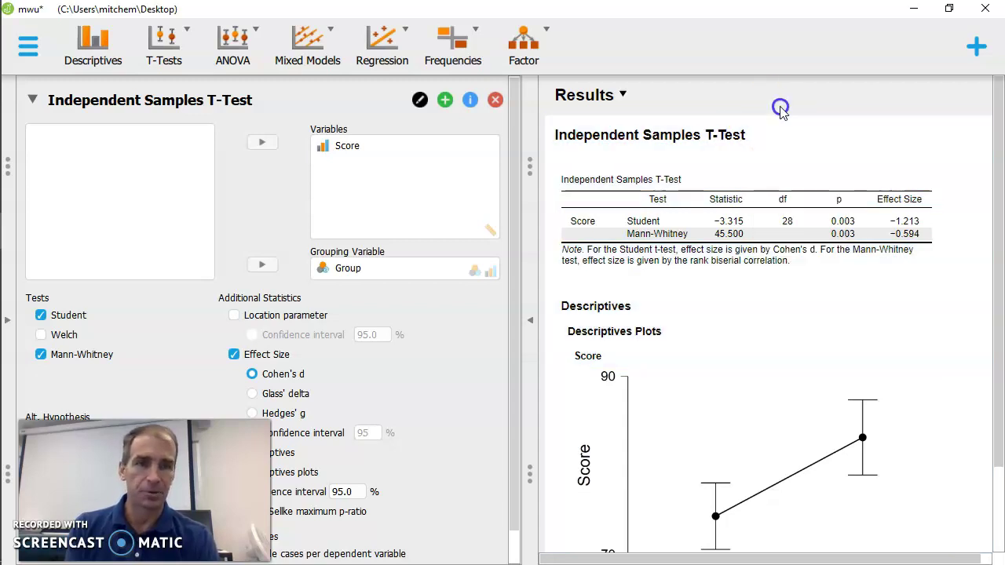